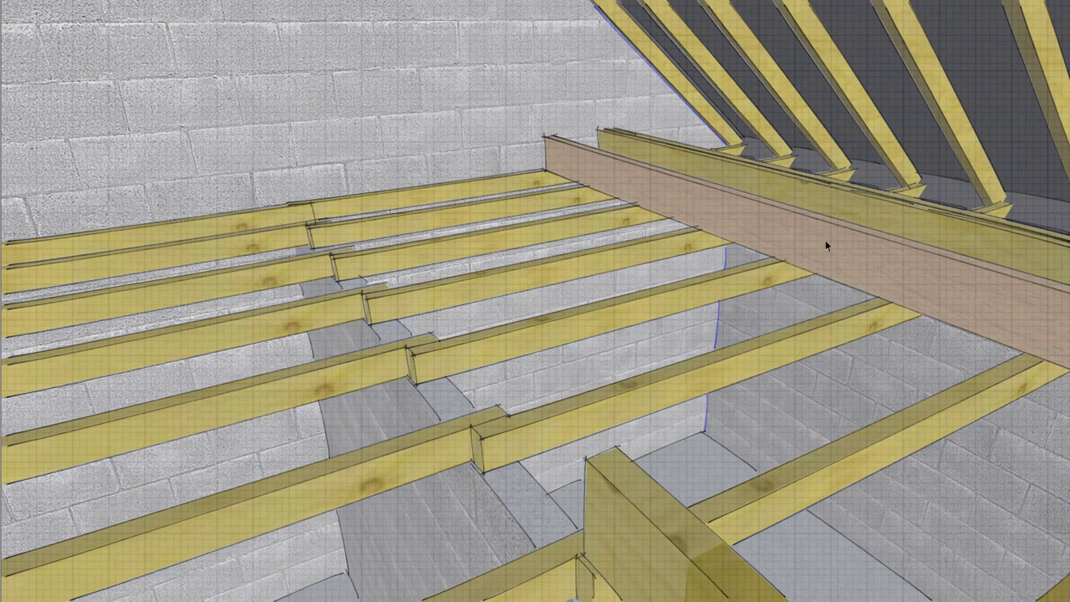
# Step: Delete the brown beam that runs alongside the timber beam above the ceiling joists
pyautogui.press('Delete')
pyautogui.press('o')
pyautogui.moveTo(645, 220); pyautogui.dragTo(712, 251)
pyautogui.press('space')
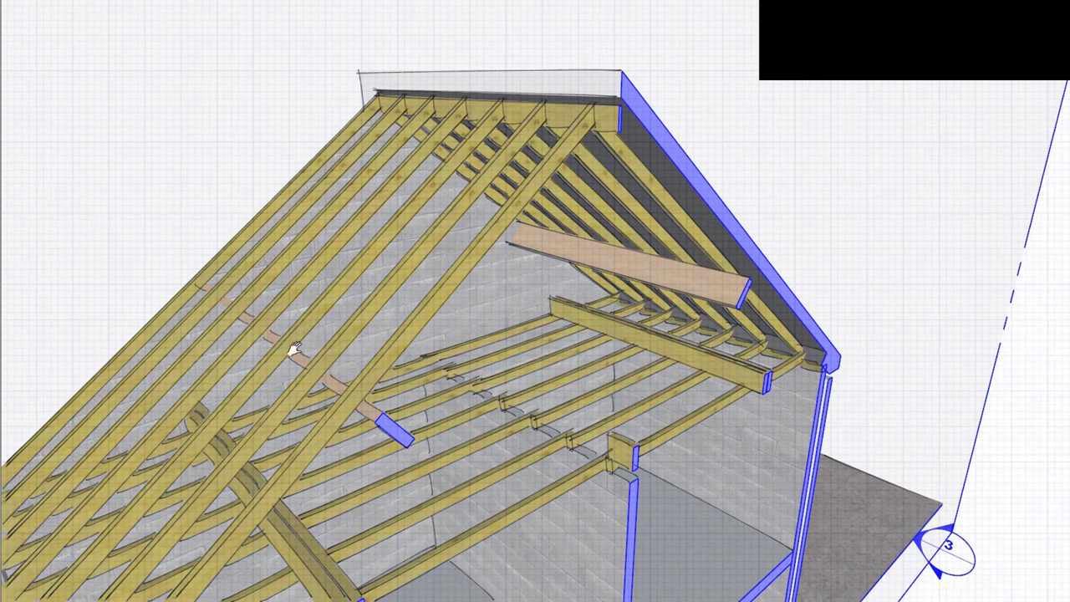
pyautogui.moveTo(337, 332); pyautogui.dragTo(454, 261)
pyautogui.scroll(3, 555, 311)
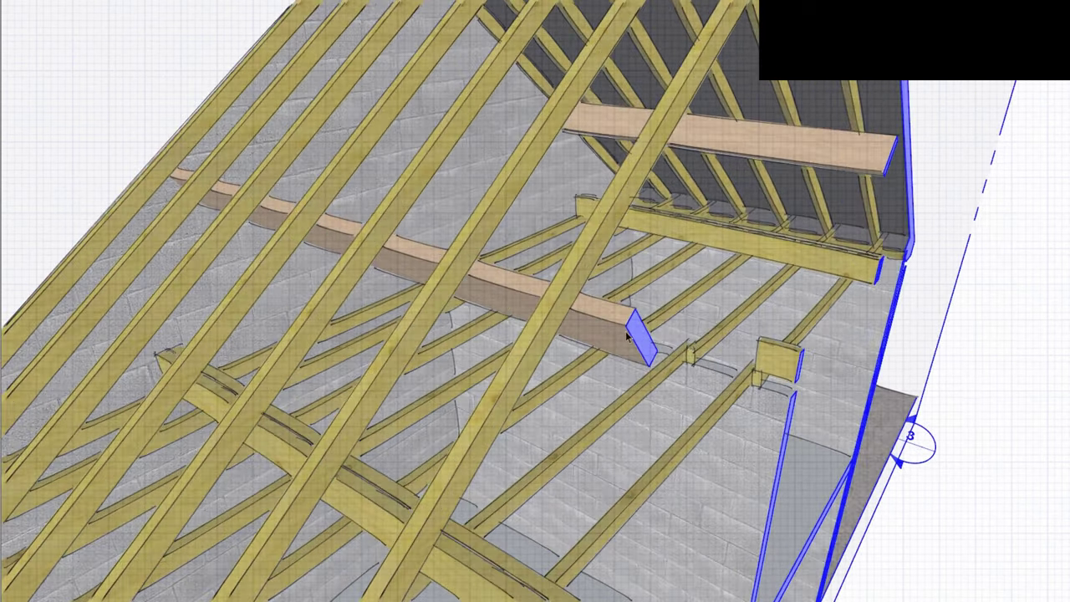
pyautogui.moveTo(679, 338); pyautogui.dragTo(504, 338)
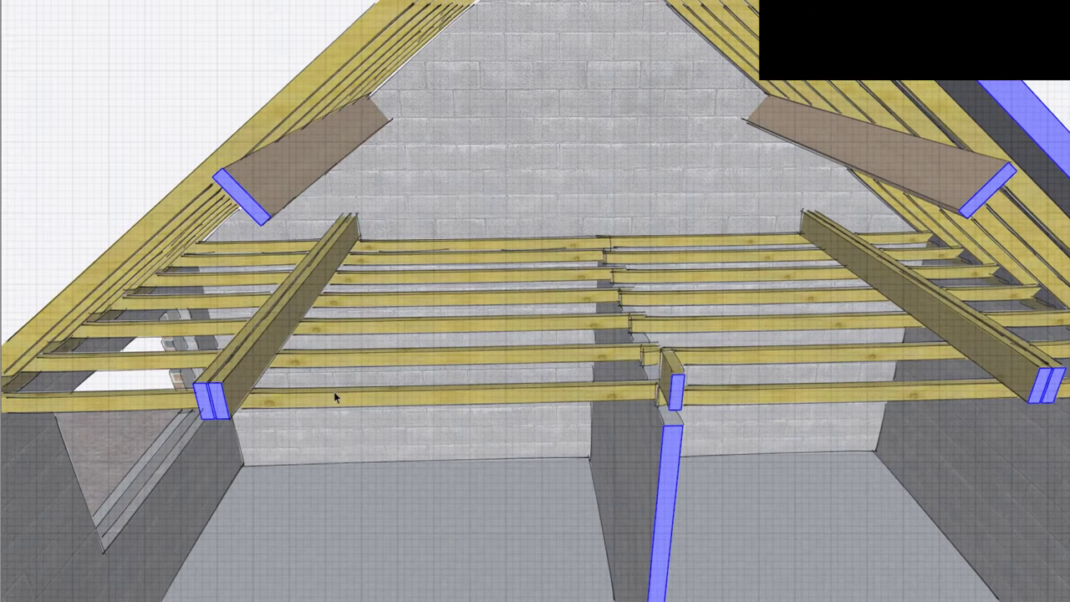
pyautogui.moveTo(337, 320); pyautogui.dragTo(289, 335)
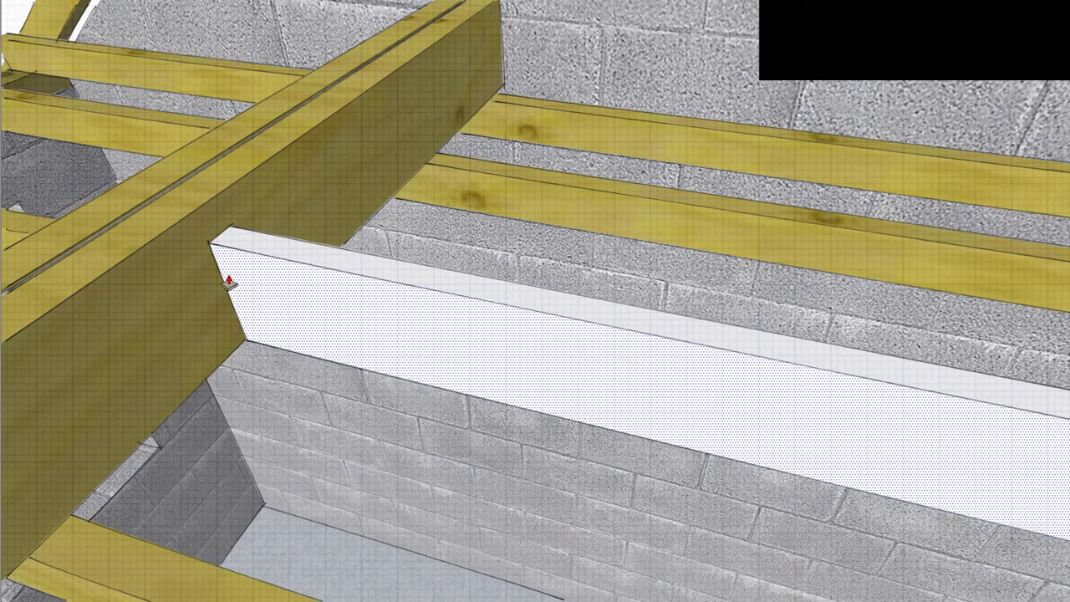
# Step: Push/Pull the side face of the new floor joist and measure the joist's depth at its beam end
pyautogui.click(238, 279)
pyautogui.click(235, 281)
pyautogui.press('t')
pyautogui.click(206, 245)
pyautogui.click(243, 342)
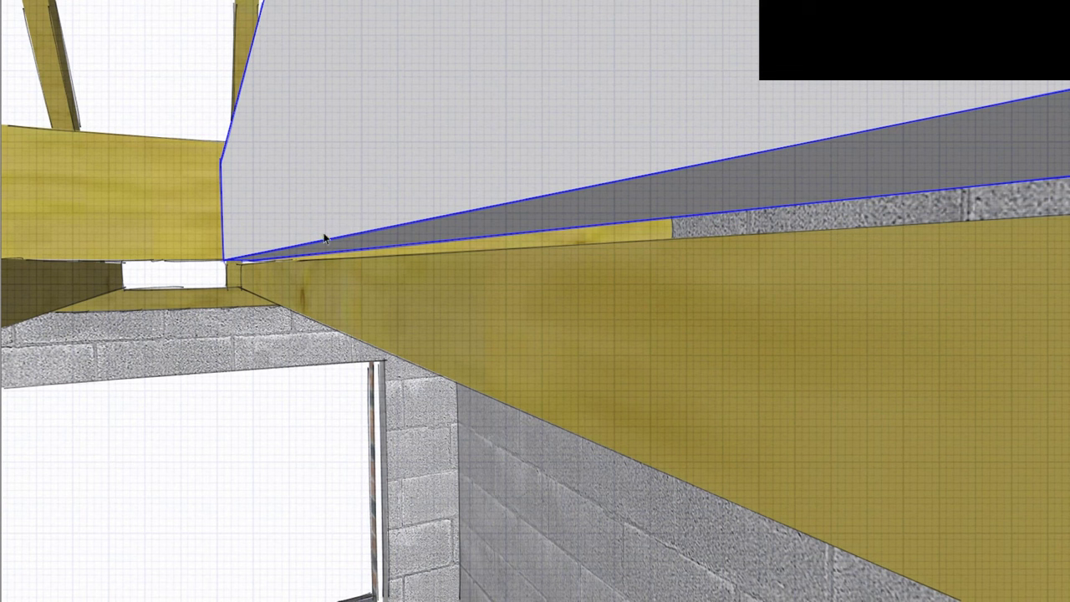
# Step: Move the new floor joist into place against the beam and copy it along the beam at 600 mm spacing
pyautogui.press('m')
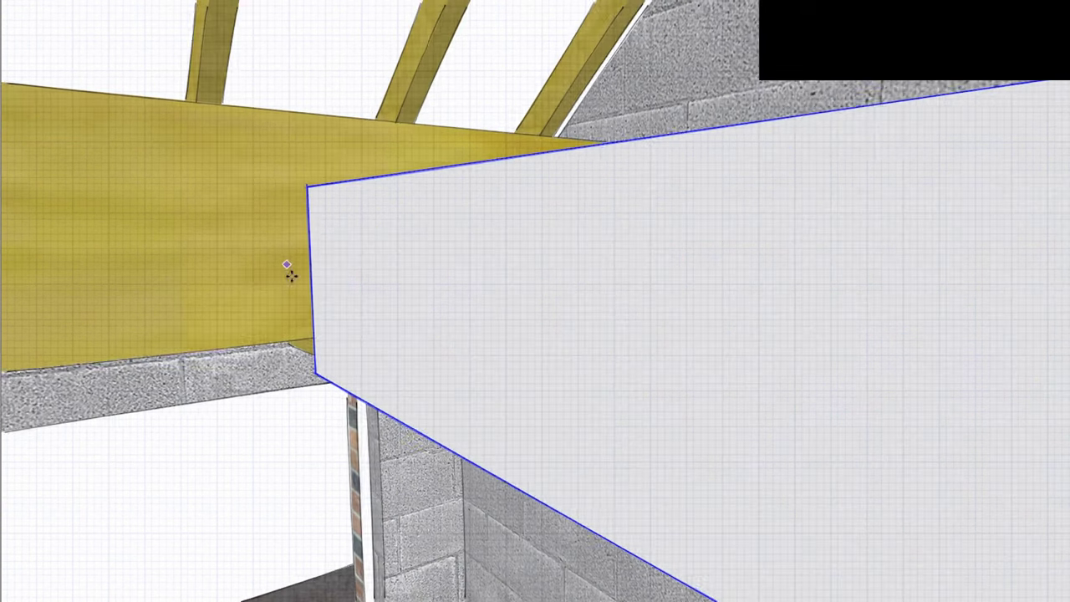
pyautogui.scroll(3, 385, 284)
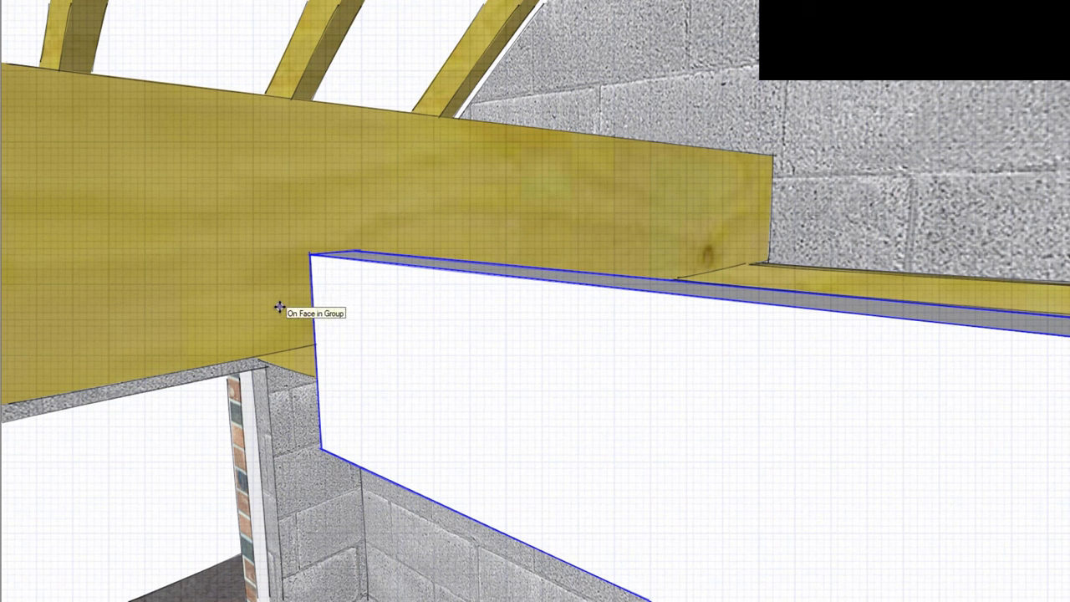
pyautogui.click(279, 306)
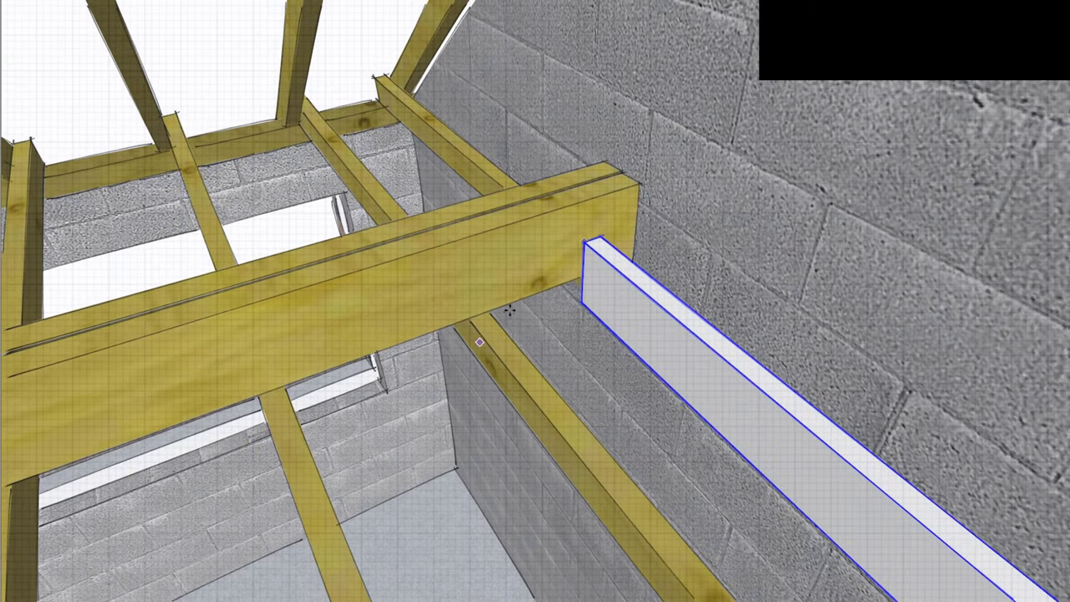
pyautogui.press('ctrl')
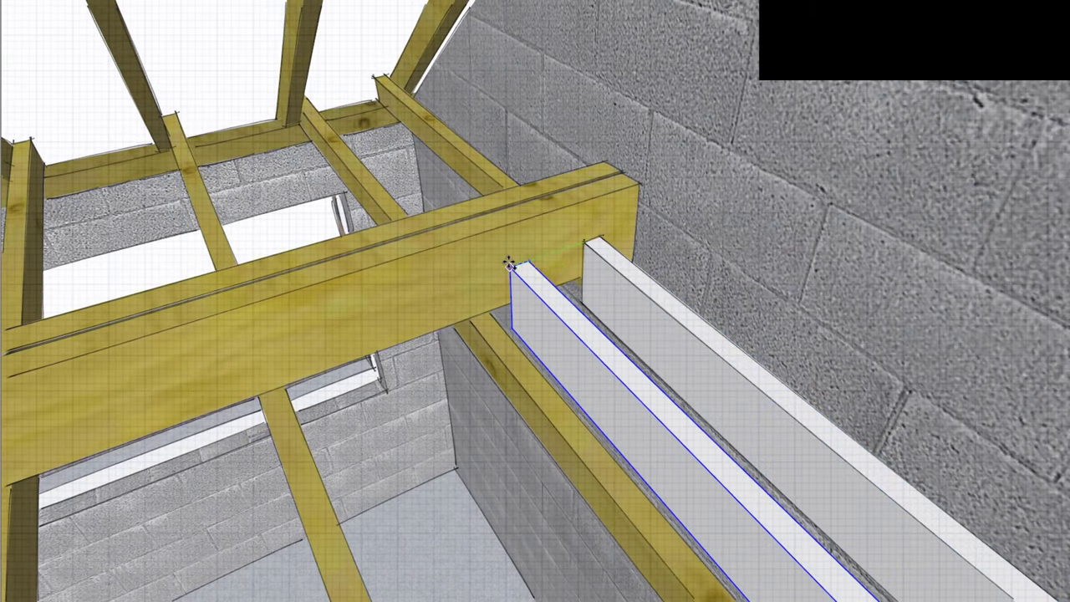
pyautogui.write('600')
pyautogui.press('Return')
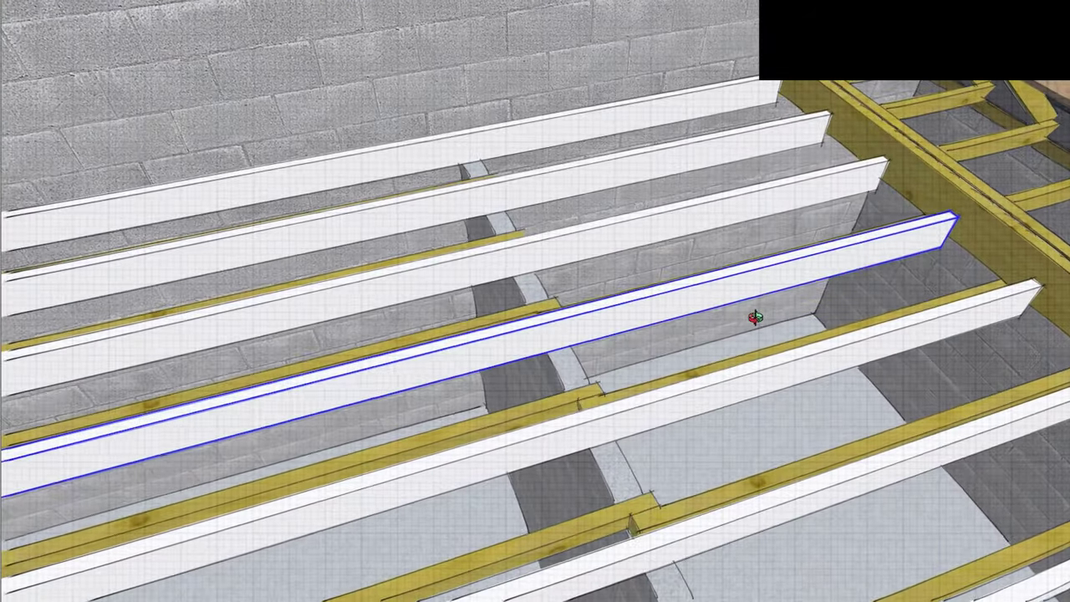
# Step: Draw a rectangular floor board over the joists, starting at the corner where the gable wall meets the beam
pyautogui.press('r')
pyautogui.moveTo(607, 171)
pyautogui.mouseDown()
pyautogui.moveTo(576, 210)
pyautogui.moveTo(566, 249)
pyautogui.mouseUp()
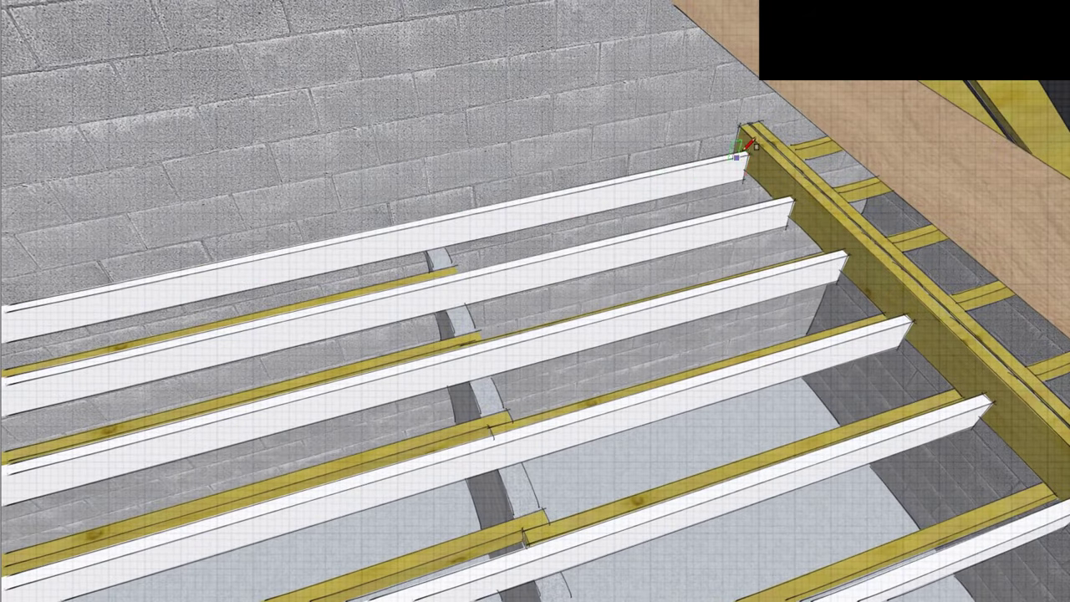
pyautogui.click(745, 153)
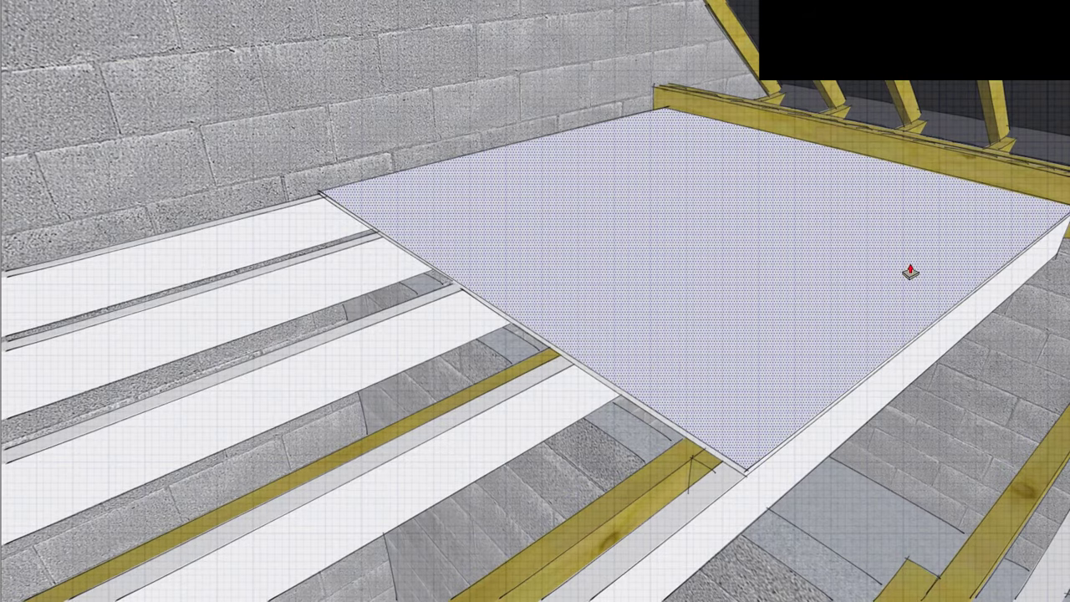
pyautogui.moveTo(910, 269); pyautogui.dragTo(609, 413)
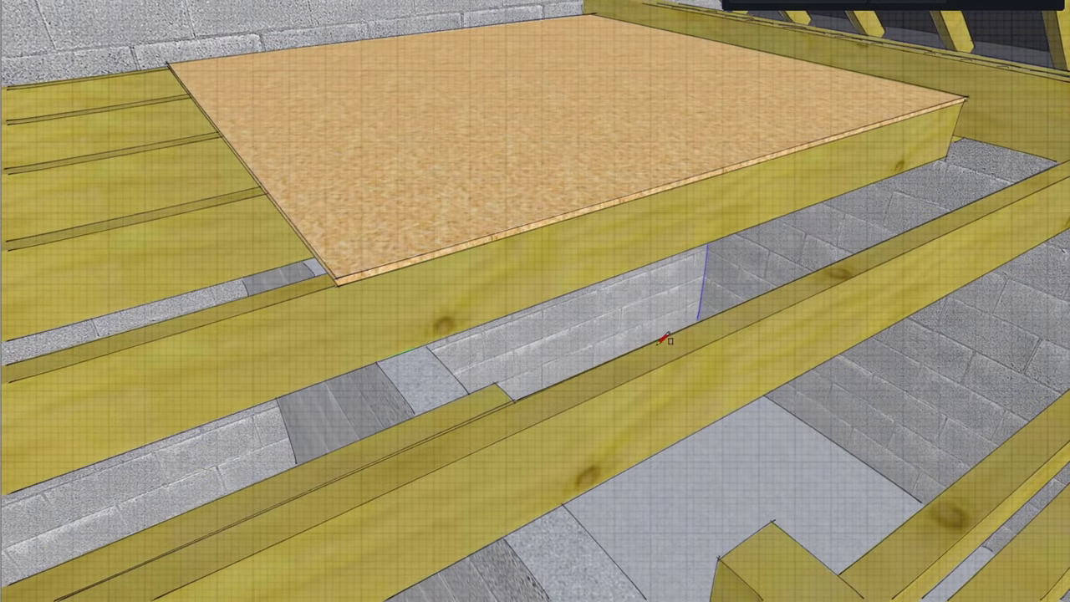
# Step: Push/Pull the support timber between the floor joists above the internal wall, aligning its underside with the ceiling joist's edge
pyautogui.scroll(-3, 419, 297)
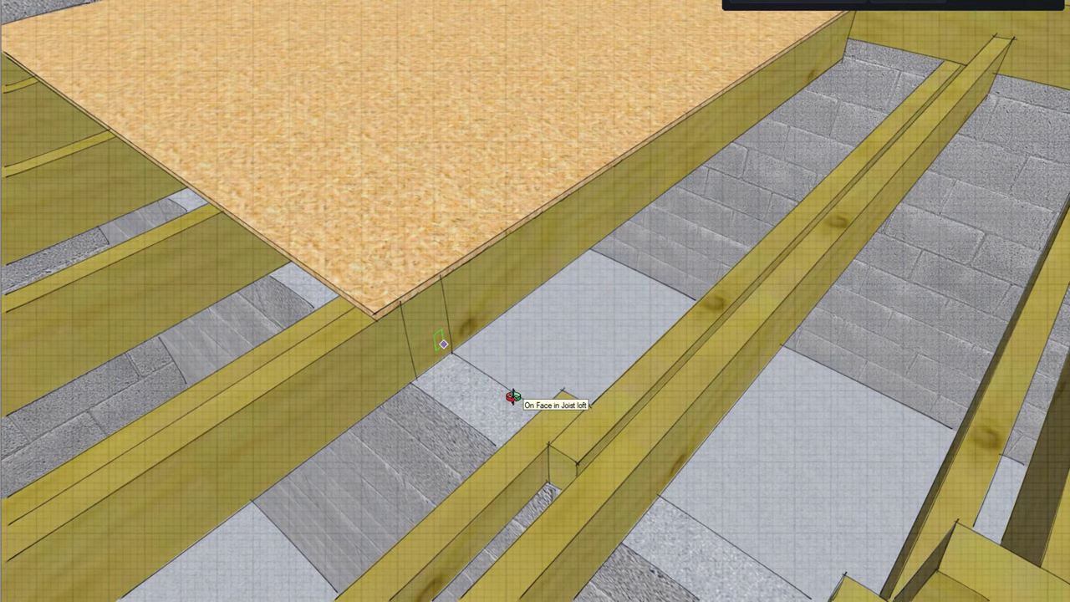
pyautogui.press('p')
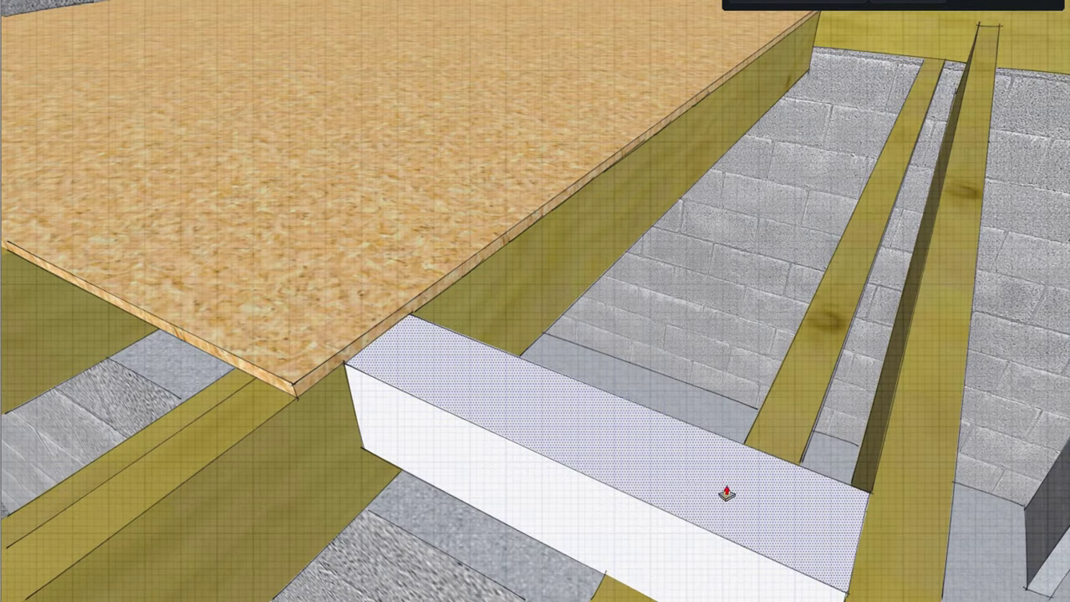
pyautogui.moveTo(717, 490); pyautogui.dragTo(647, 384)
pyautogui.moveTo(645, 567); pyautogui.dragTo(705, 432)
pyautogui.moveTo(642, 408); pyautogui.dragTo(598, 410)
pyautogui.click(595, 392)
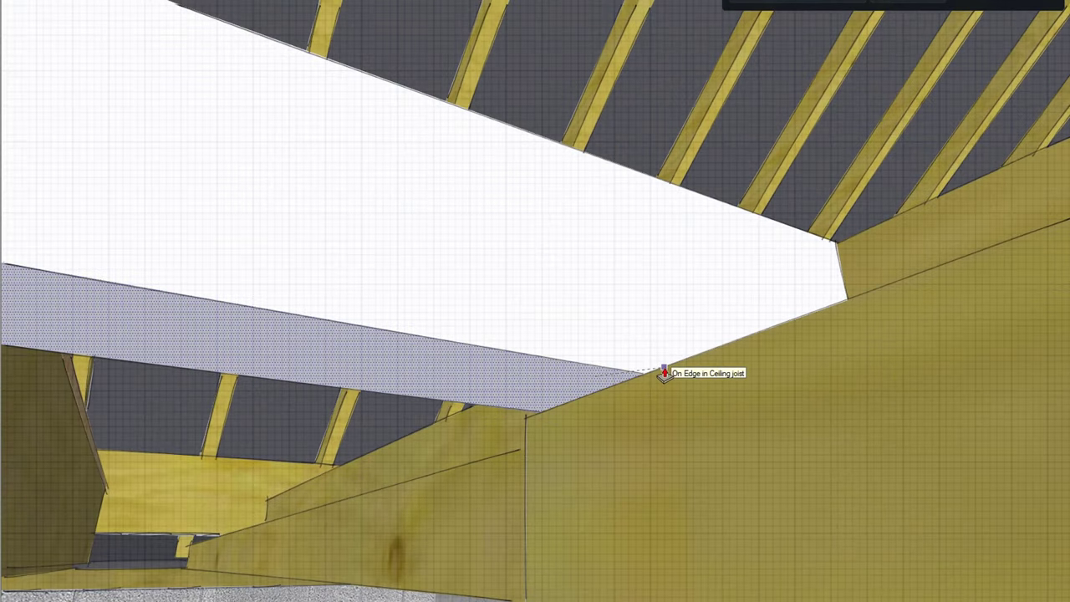
pyautogui.click(666, 372)
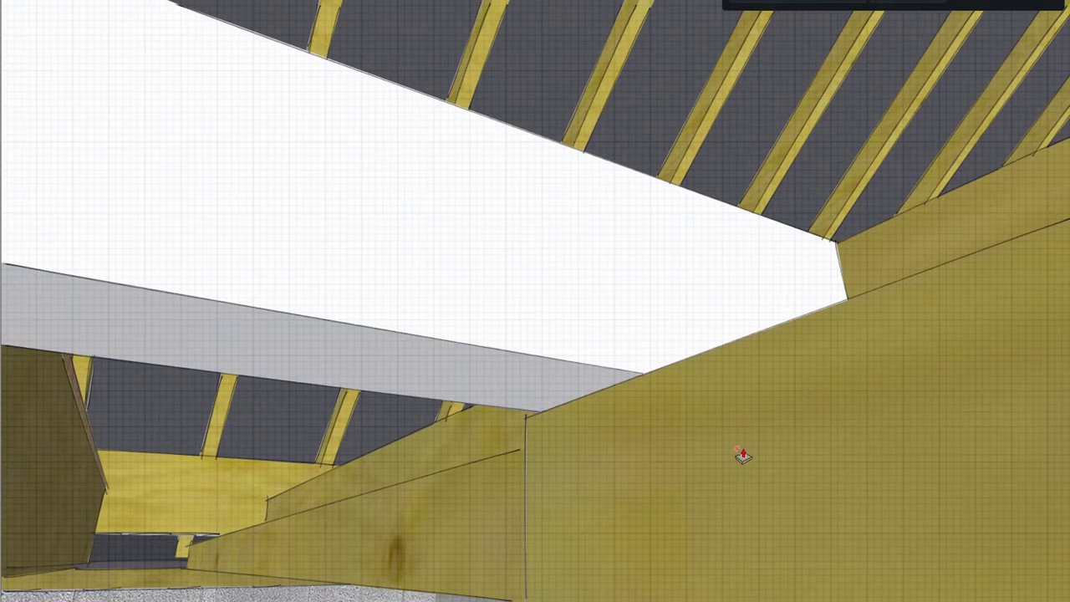
pyautogui.moveTo(730, 458); pyautogui.dragTo(566, 566)
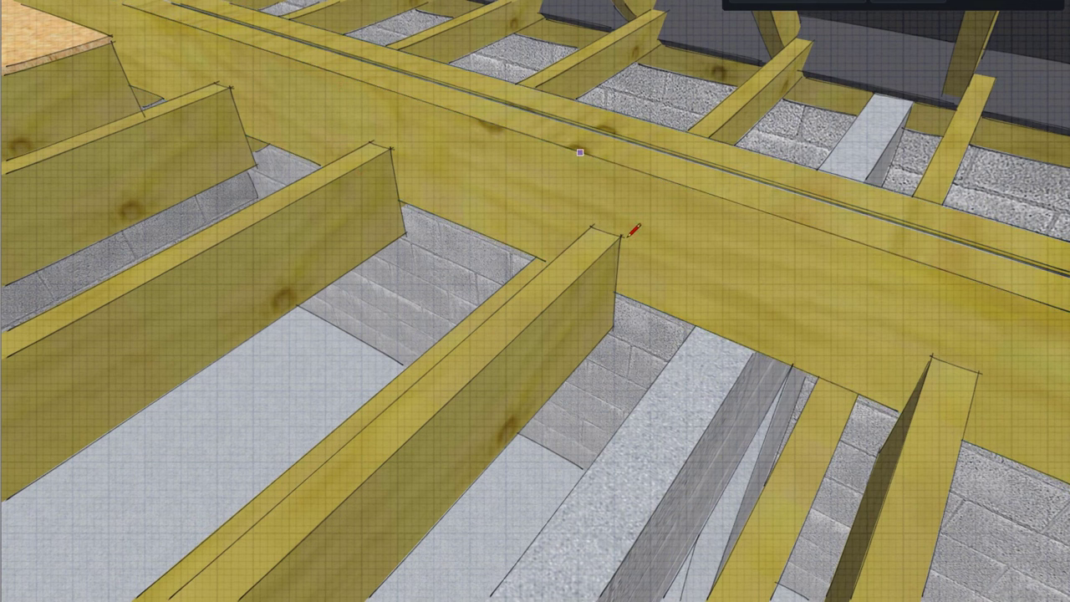
# Step: Draw a vertical line for the joist hanger strap on the beam face, from the beam's lower edge at the joist's end to its upper edge
pyautogui.scroll(4, 635, 235)
pyautogui.click(605, 329)
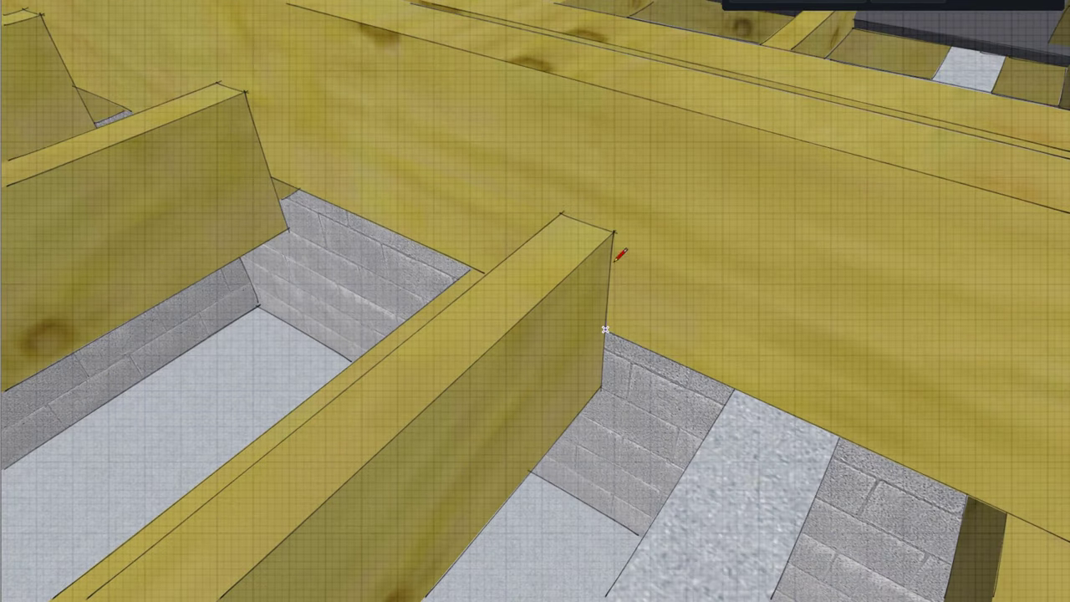
pyautogui.click(626, 94)
pyautogui.click(647, 99)
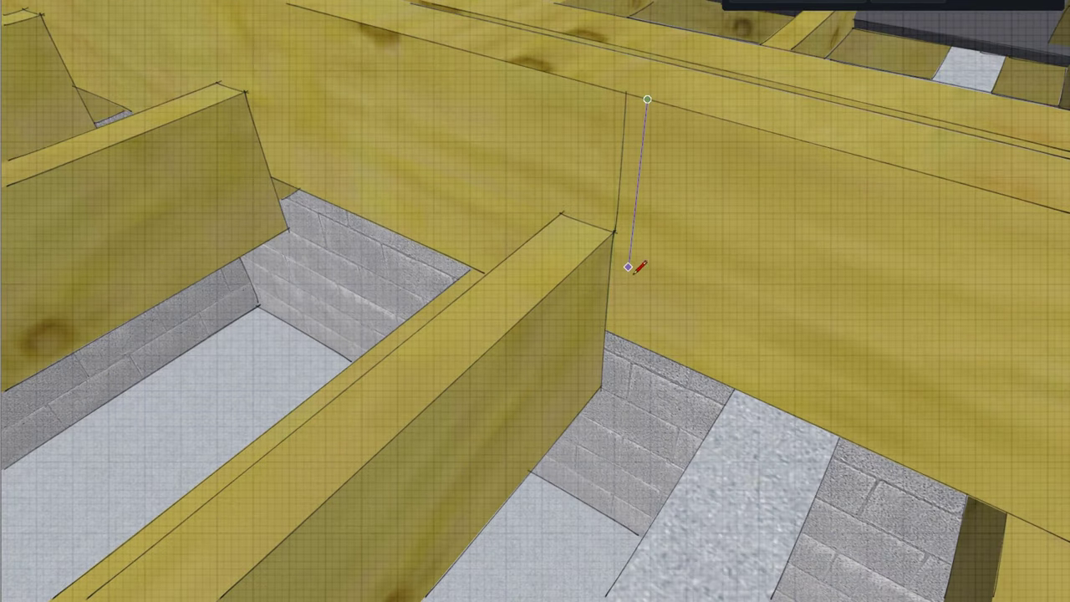
pyautogui.press('Escape')
pyautogui.click(626, 94)
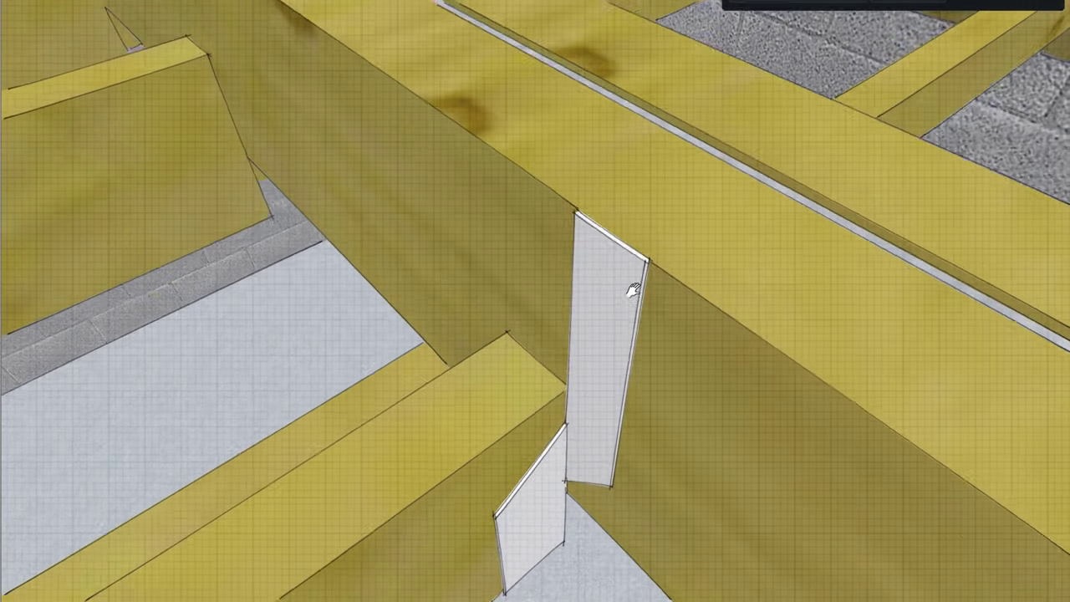
# Step: Push/Pull the joist hanger strap across the upper surface of the double timber beam
pyautogui.moveTo(633, 290); pyautogui.dragTo(584, 320)
pyautogui.moveTo(693, 265); pyautogui.dragTo(396, 298)
pyautogui.scroll(5, 426, 296)
pyautogui.scroll(-4, 434, 290)
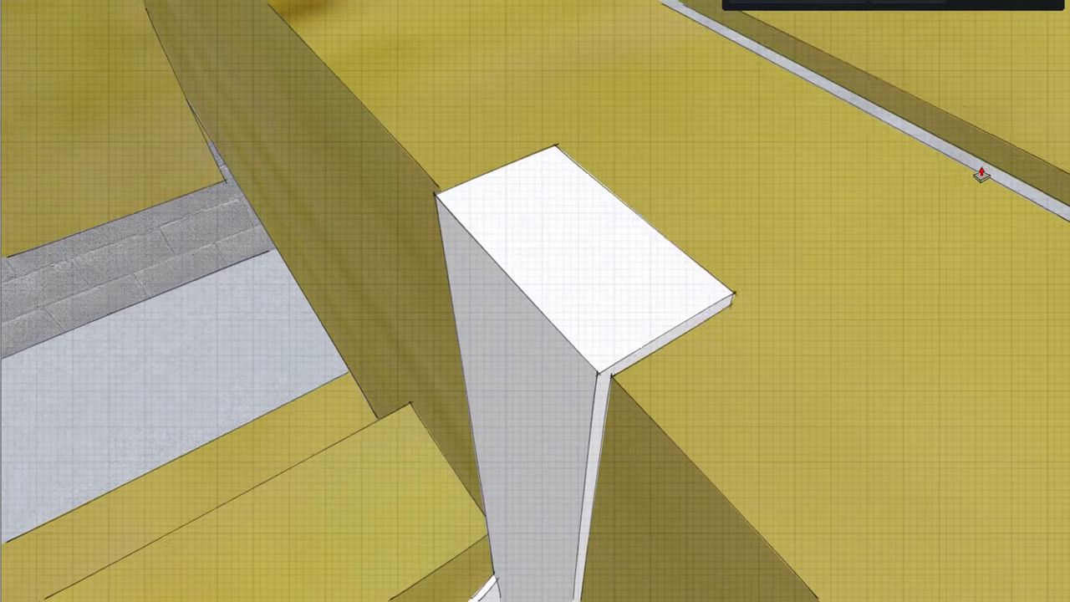
pyautogui.scroll(-3, 945, 175)
pyautogui.scroll(-4, 920, 184)
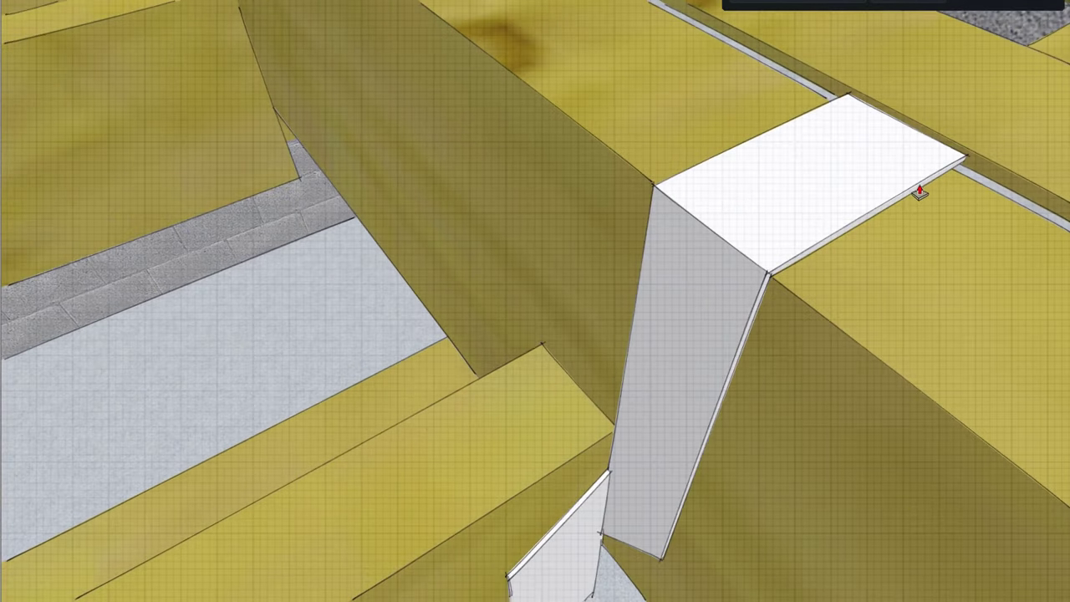
pyautogui.moveTo(927, 173); pyautogui.dragTo(810, 208)
pyautogui.press('p')
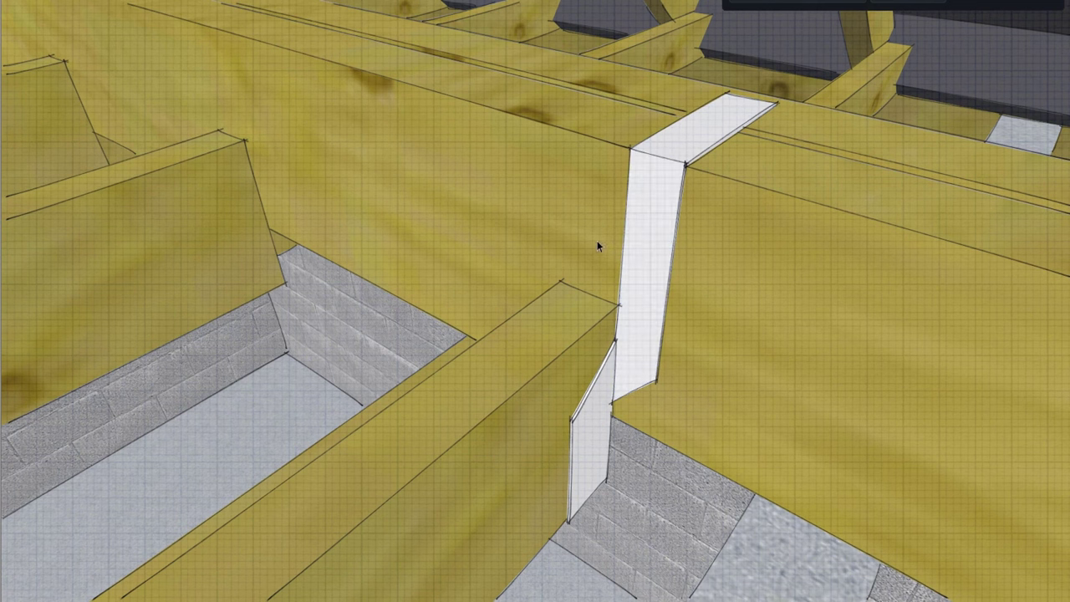
# Step: Examine the joist hanger on the beam, the floor joists and their support over the internal wall from several sides
pyautogui.moveTo(609, 338); pyautogui.dragTo(961, 284)
pyautogui.moveTo(801, 242); pyautogui.dragTo(419, 296)
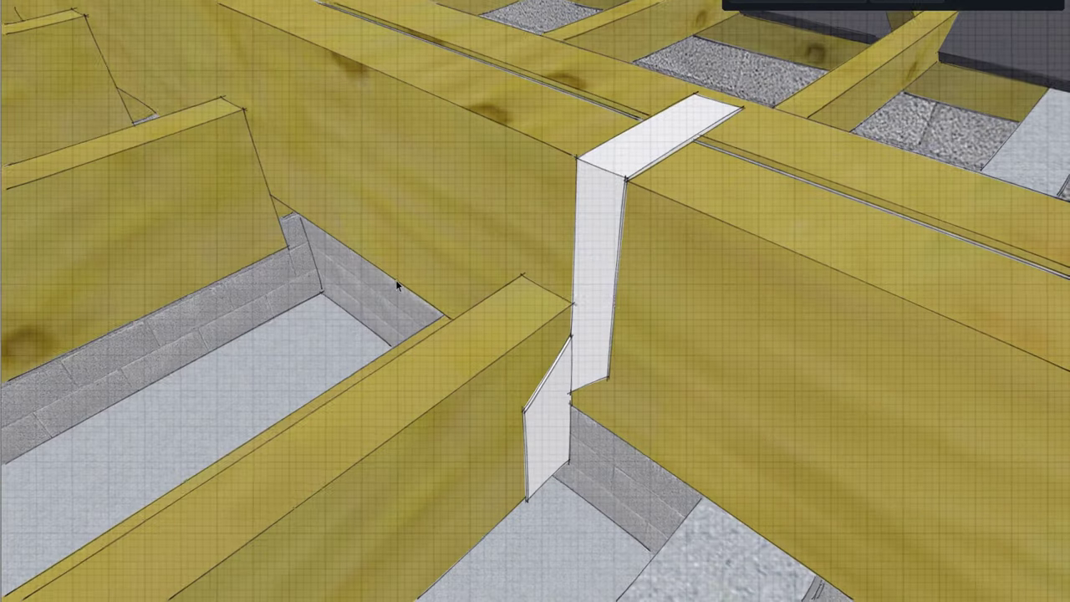
pyautogui.scroll(-10, 587, 278)
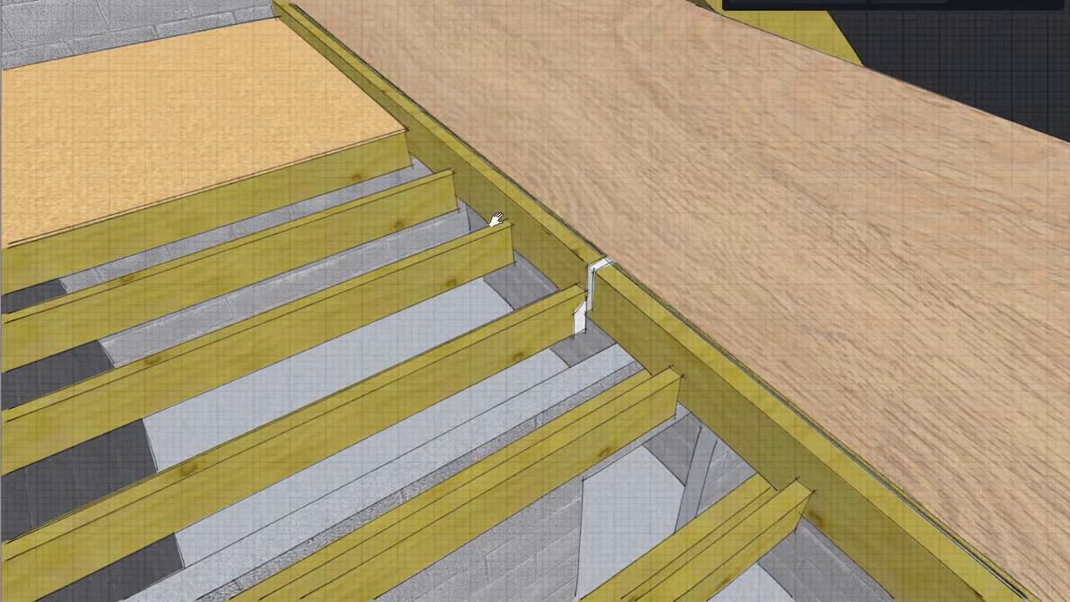
pyautogui.scroll(3, 577, 226)
pyautogui.moveTo(577, 227); pyautogui.dragTo(594, 197)
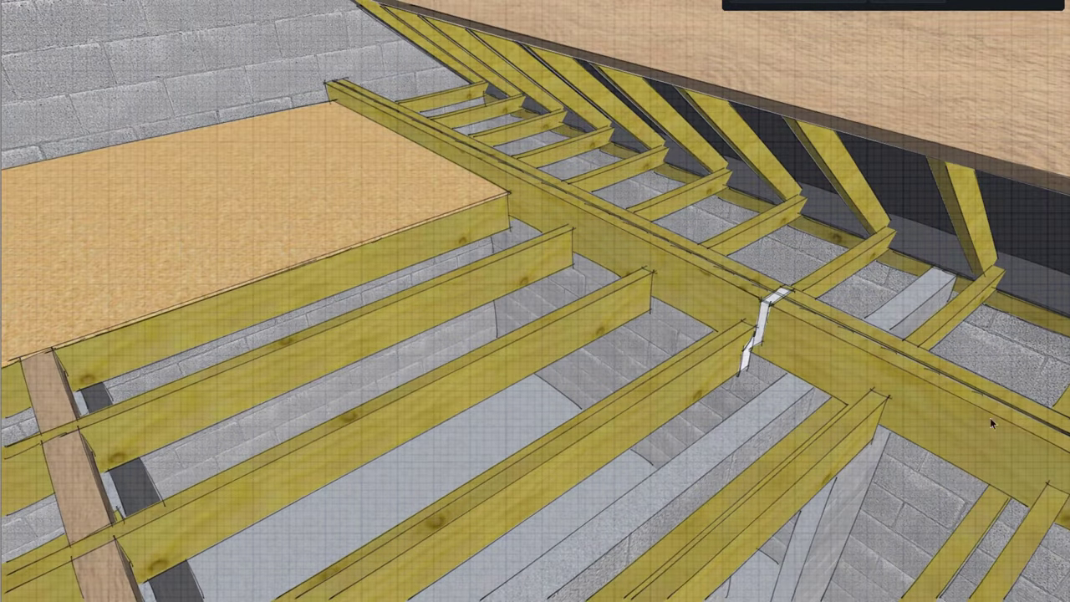
pyautogui.moveTo(616, 349)
pyautogui.mouseDown()
pyautogui.moveTo(635, 341)
pyautogui.moveTo(613, 336)
pyautogui.mouseUp()
pyautogui.moveTo(459, 316); pyautogui.dragTo(475, 292)
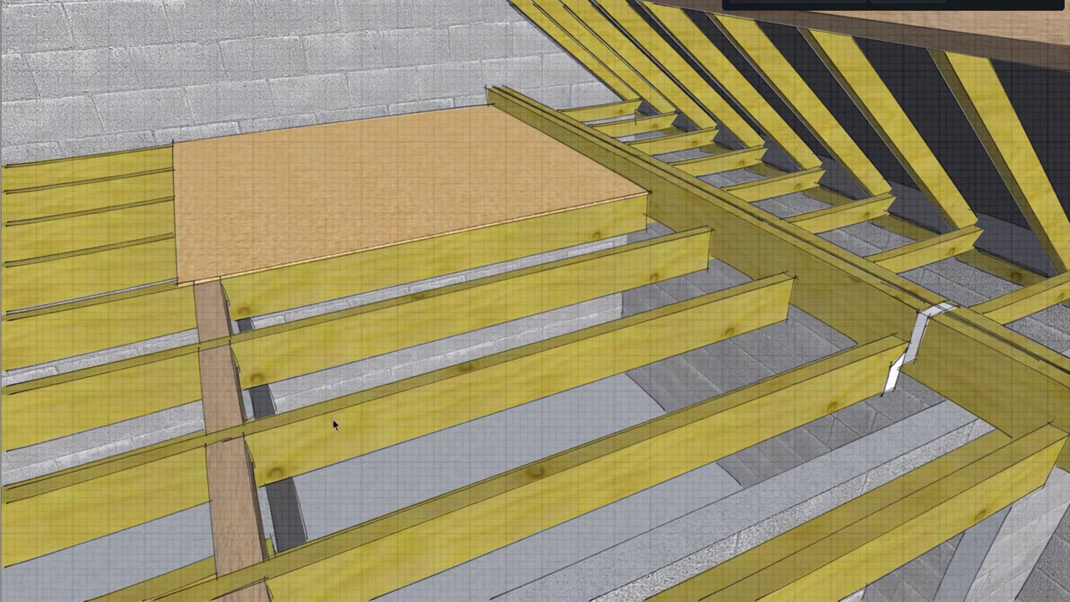
pyautogui.moveTo(580, 341); pyautogui.dragTo(978, 359)
pyautogui.moveTo(661, 308); pyautogui.dragTo(591, 323)
pyautogui.scroll(10, 590, 323)
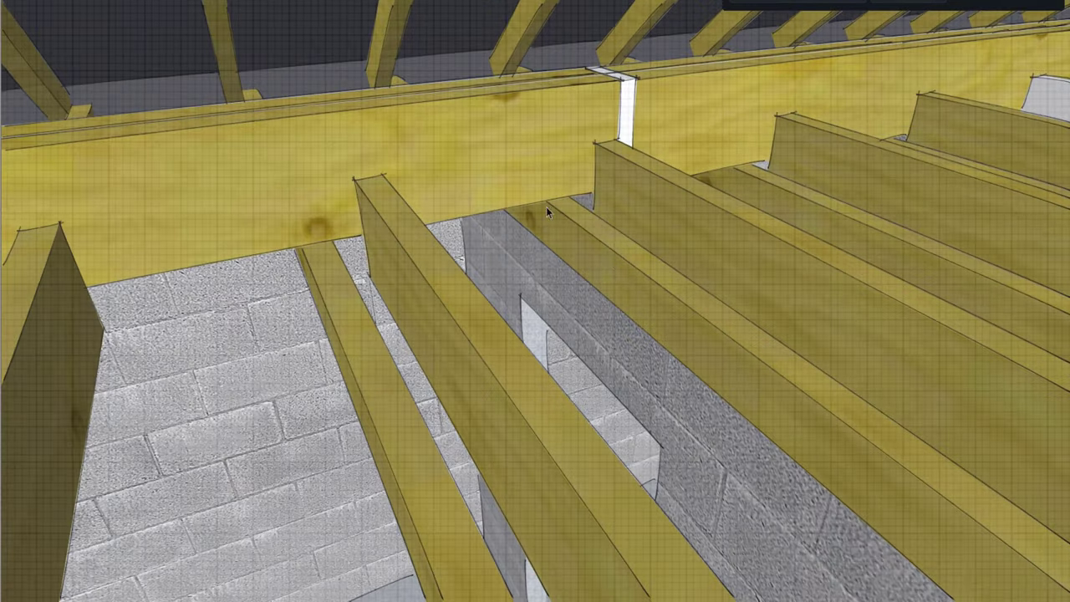
pyautogui.moveTo(402, 345); pyautogui.dragTo(489, 337)
pyautogui.scroll(-3, 489, 336)
pyautogui.scroll(-2, 489, 336)
# Step: Measure the height from the ridge to the floor and place a horizontal guide across the upper gable wall from the floor edge
pyautogui.moveTo(583, 322); pyautogui.dragTo(525, 380)
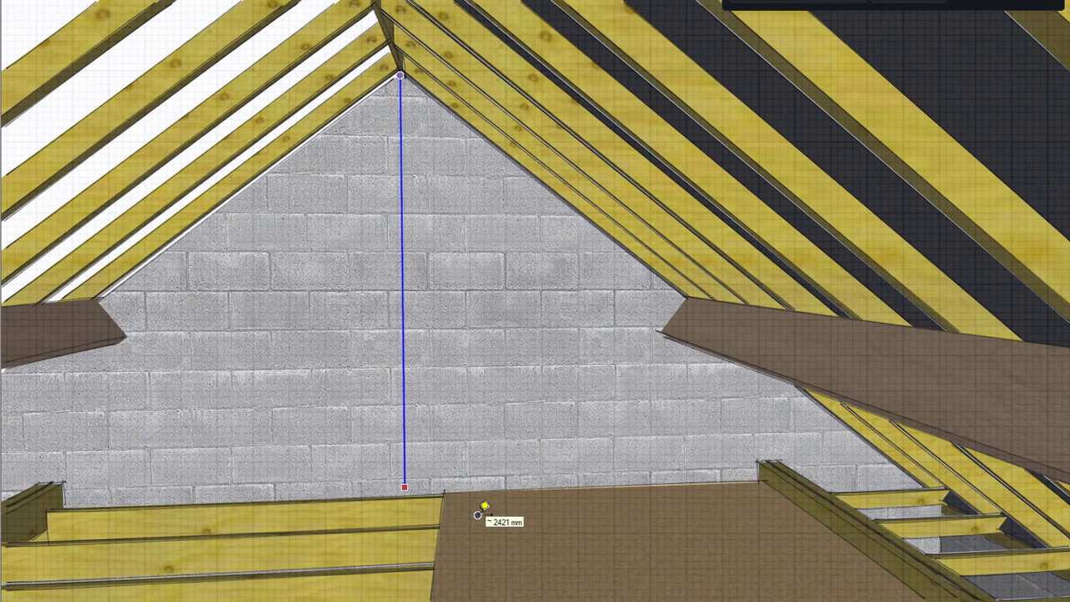
pyautogui.click(506, 489)
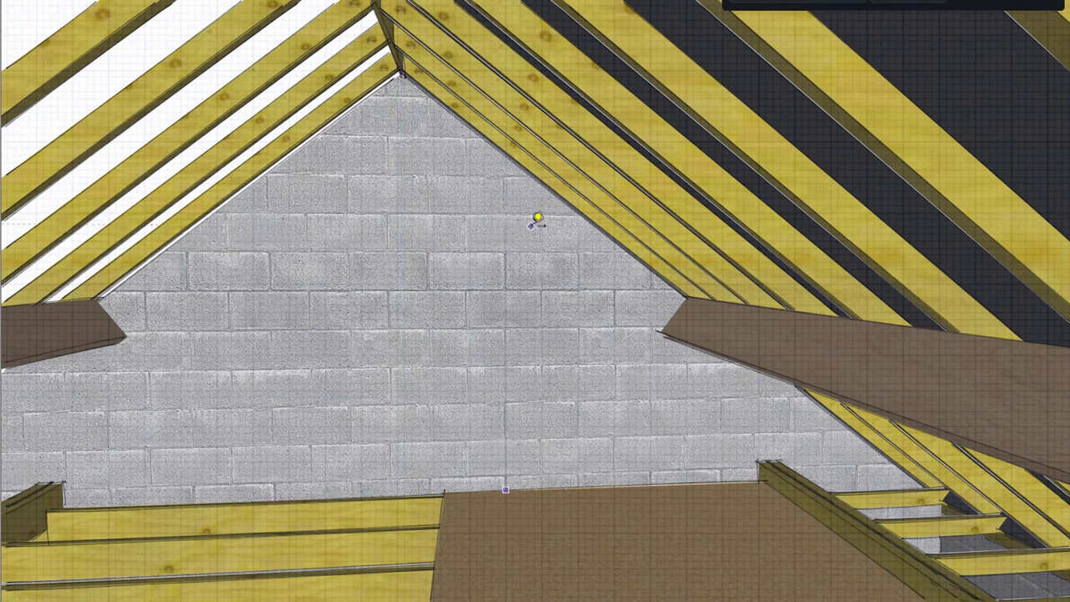
pyautogui.click(475, 150)
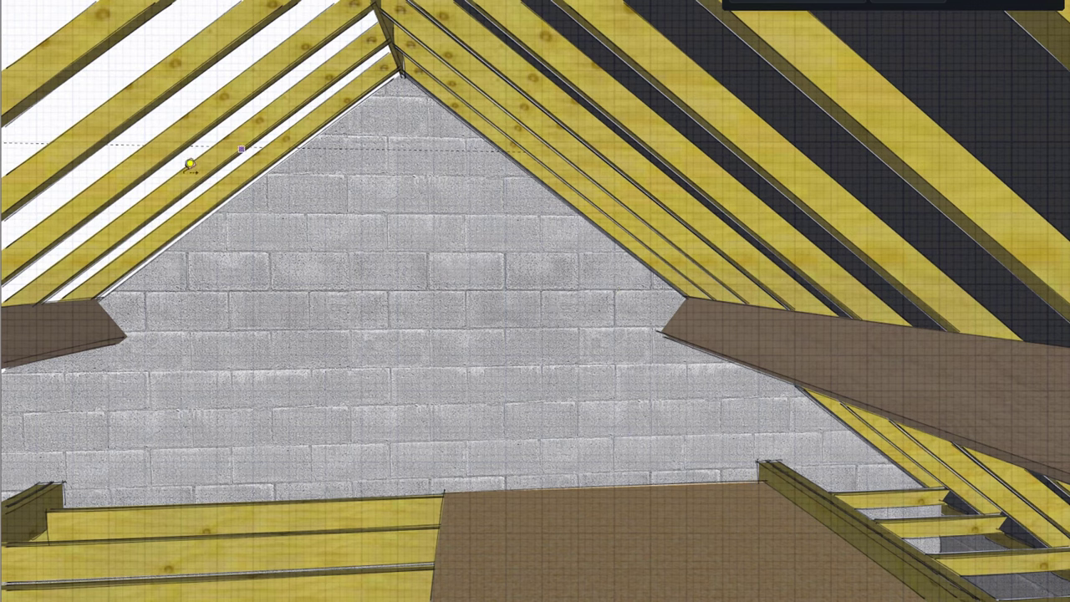